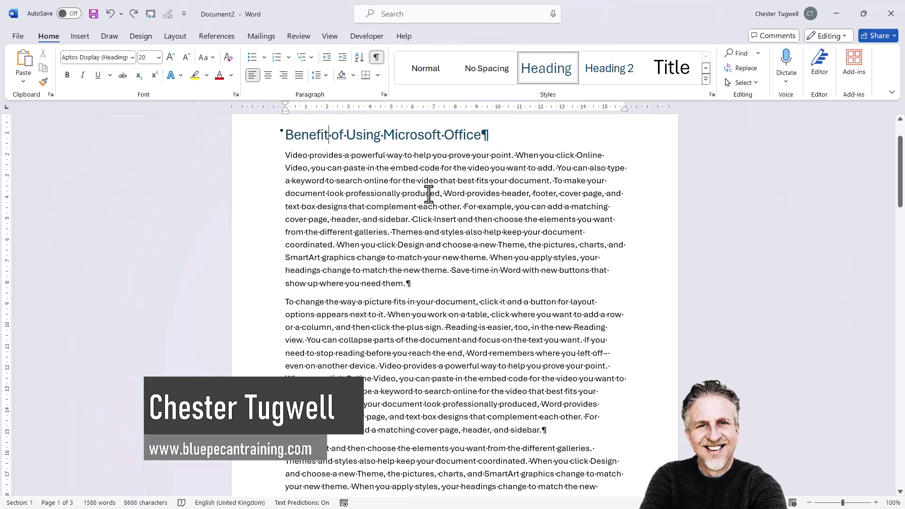
Step: Select the word 'Word' in the first paragraph and switch to the References tab
double_click(454, 193)
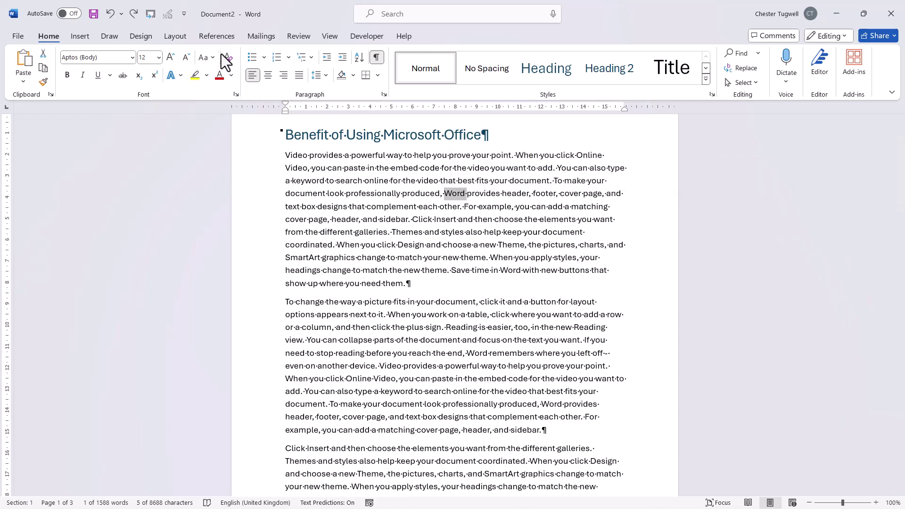
left_click(214, 38)
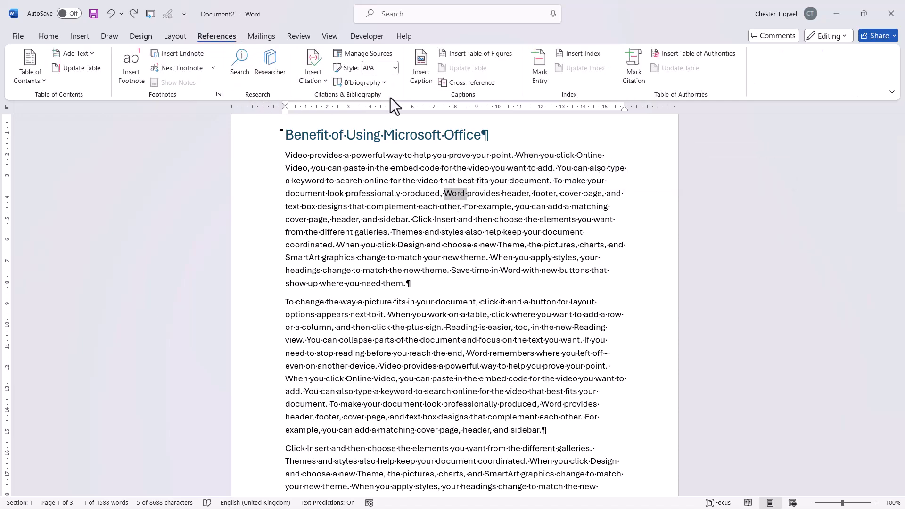
Step: Mark every occurrence of 'Word' as the index entry 'Microsoft Word'
left_click(542, 75)
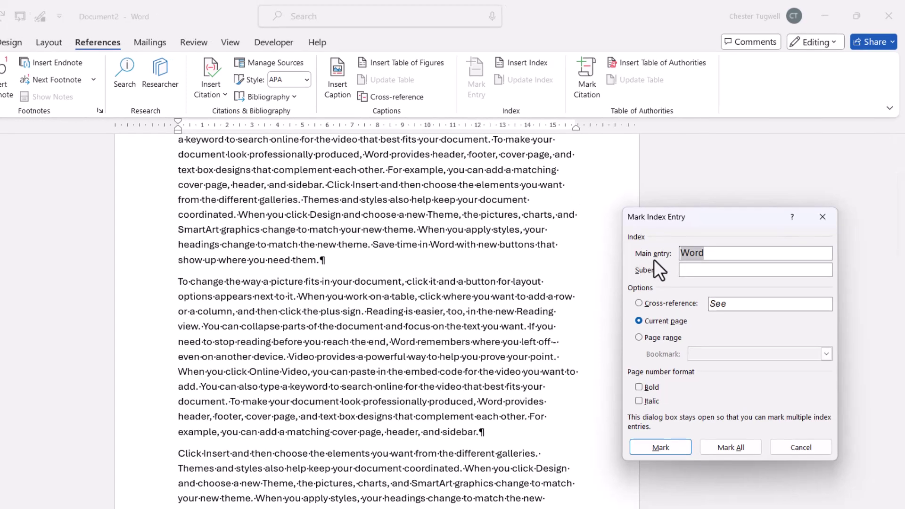
left_click(683, 253)
type("Microsoft")
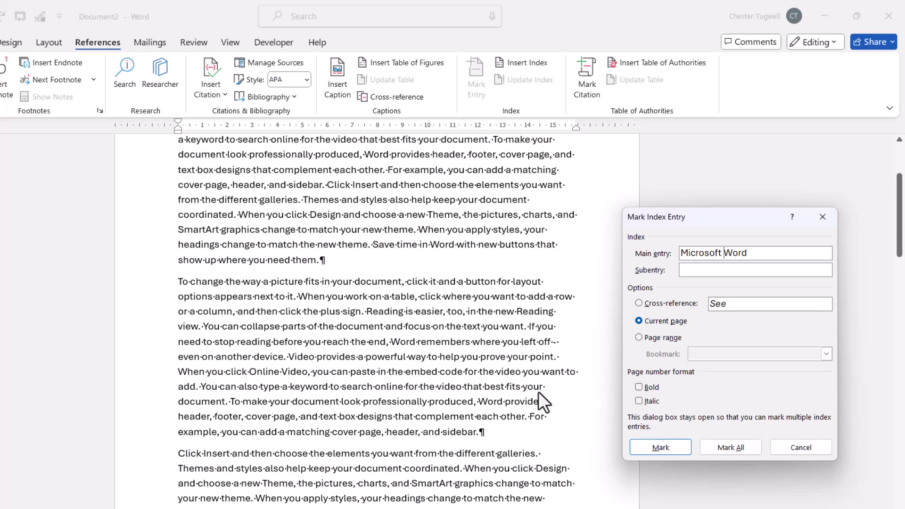
left_click(731, 447)
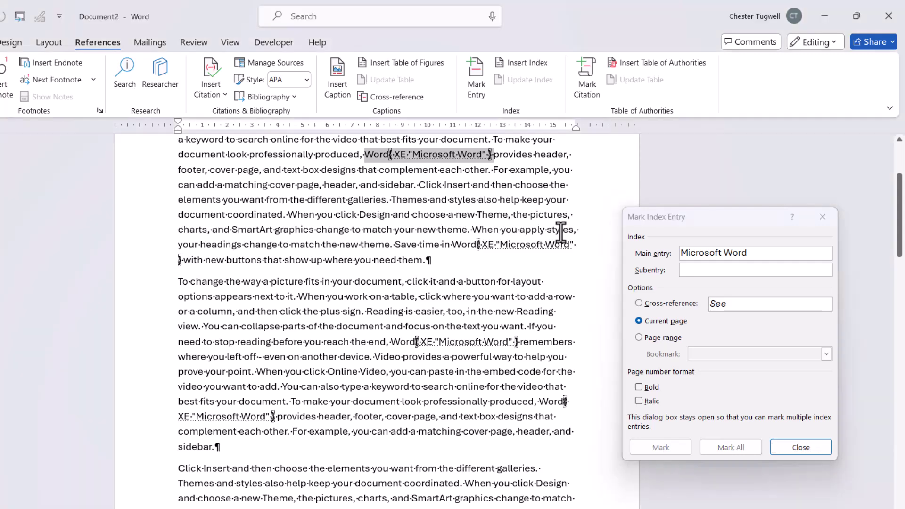
Step: Prepare an index entry with 'styles' as the subentry under main entry 'Microsoft Word'
double_click(561, 230)
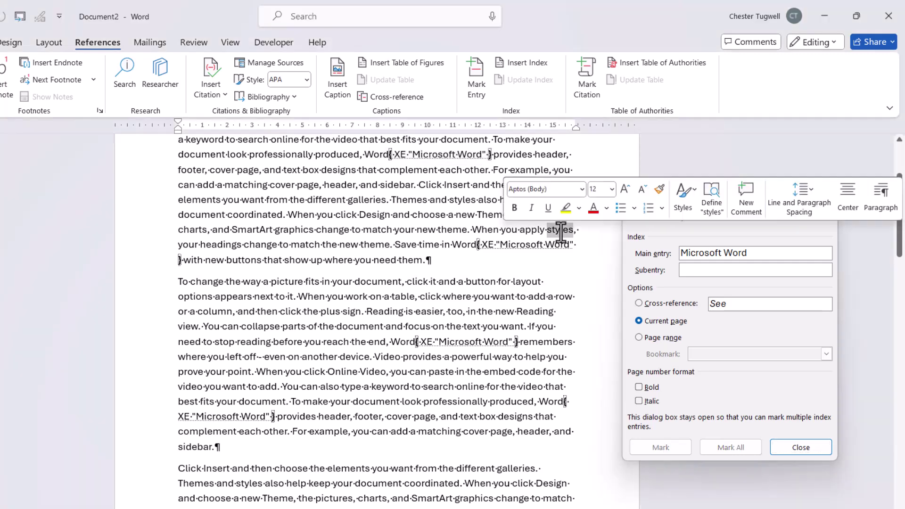
left_click(762, 253)
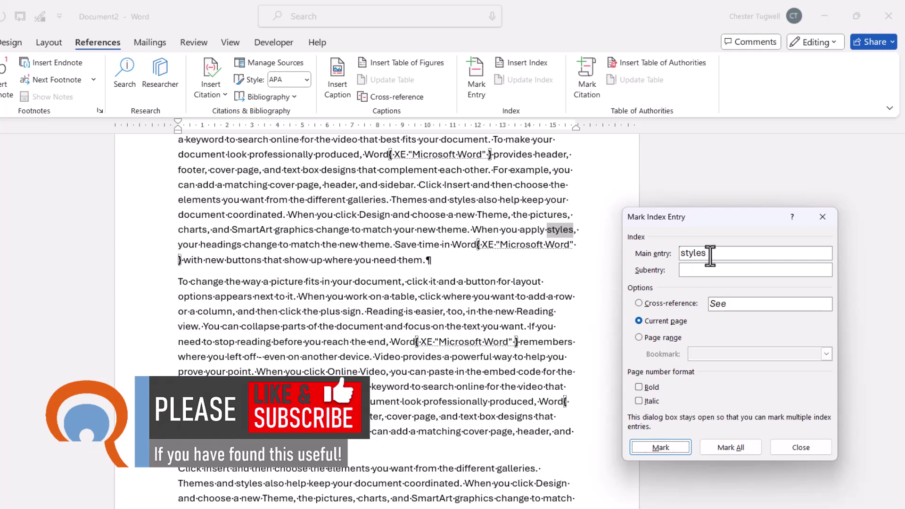
left_click_drag(710, 254, 670, 253)
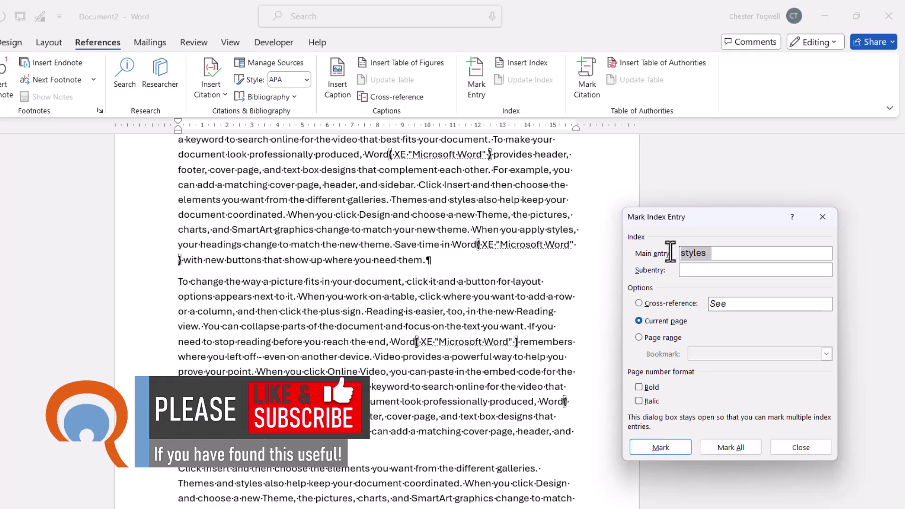
key("ctrl+x")
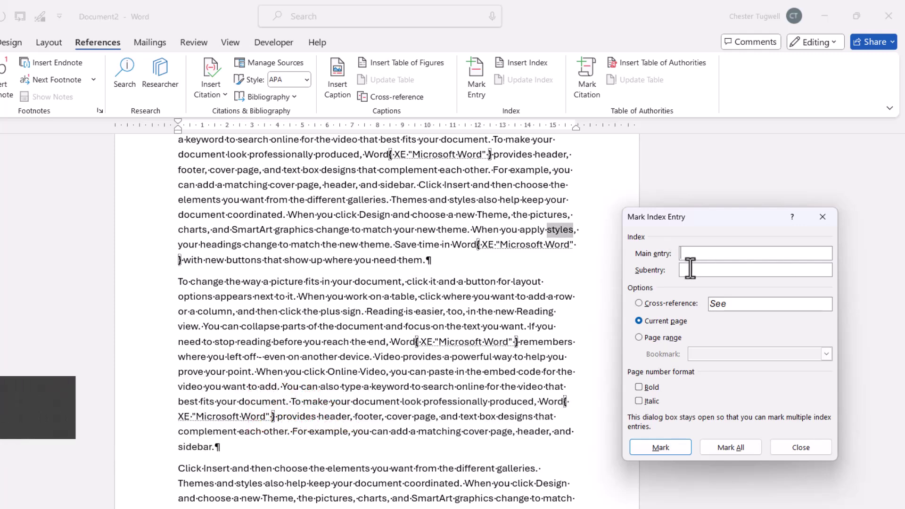
key("ctrl+v")
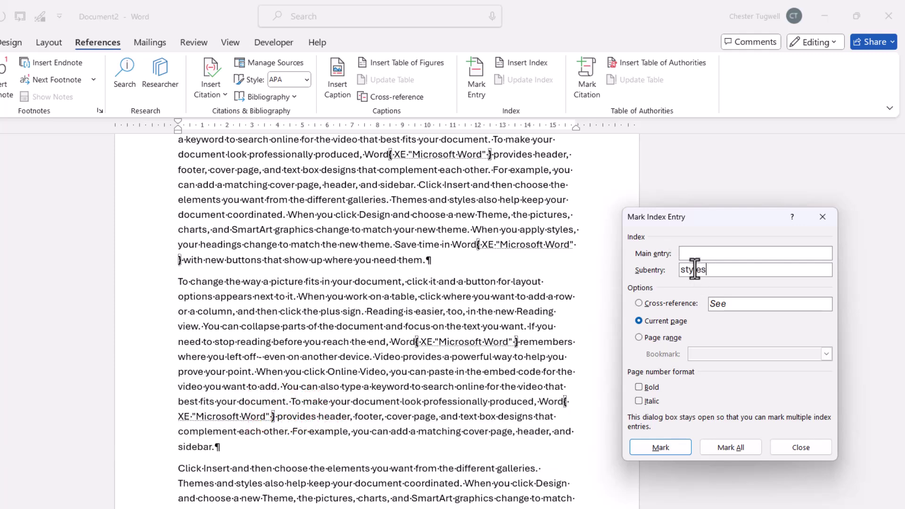
left_click(691, 257)
type("Microsoft Word")
Step: Mark all 'styles' occurrences under Microsoft Word, then mark every occurrence of 'Video'
left_click(739, 451)
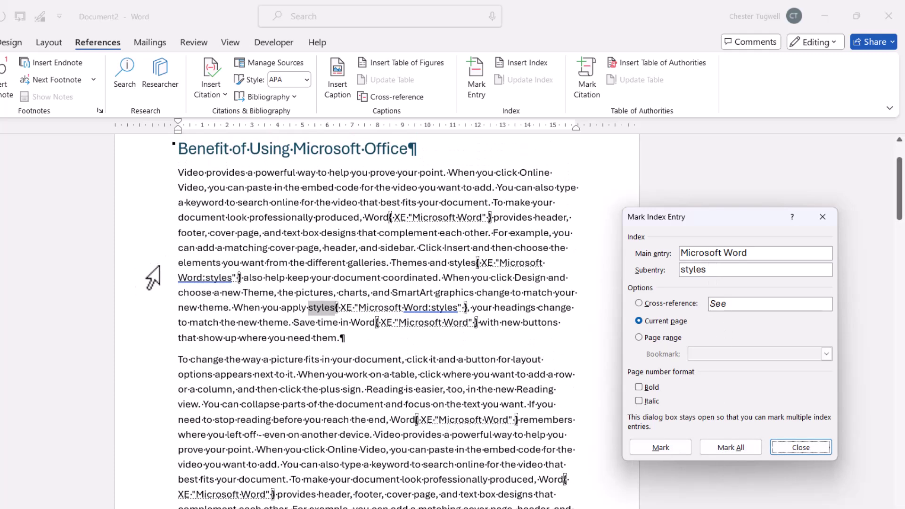
double_click(190, 173)
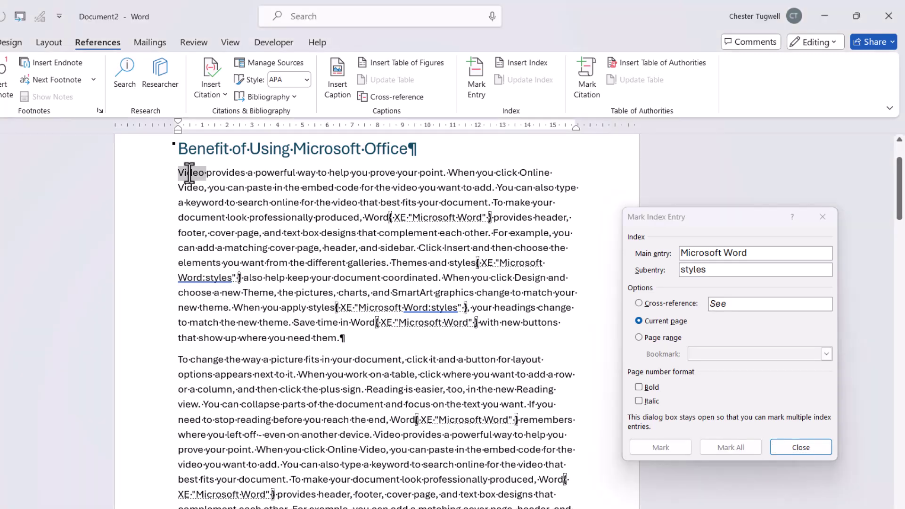
left_click(757, 252)
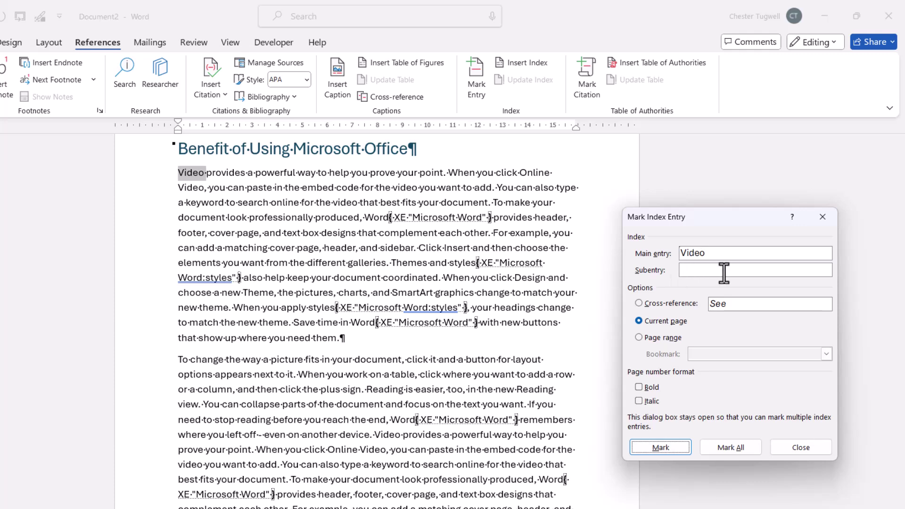
left_click(731, 448)
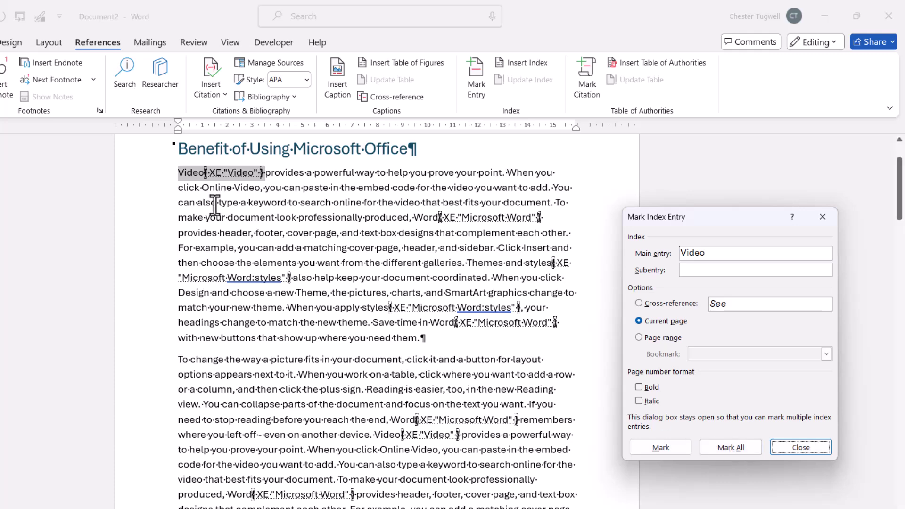
Step: Mark 'Online Video' with a cross-reference reading 'See Video'
left_click(203, 188)
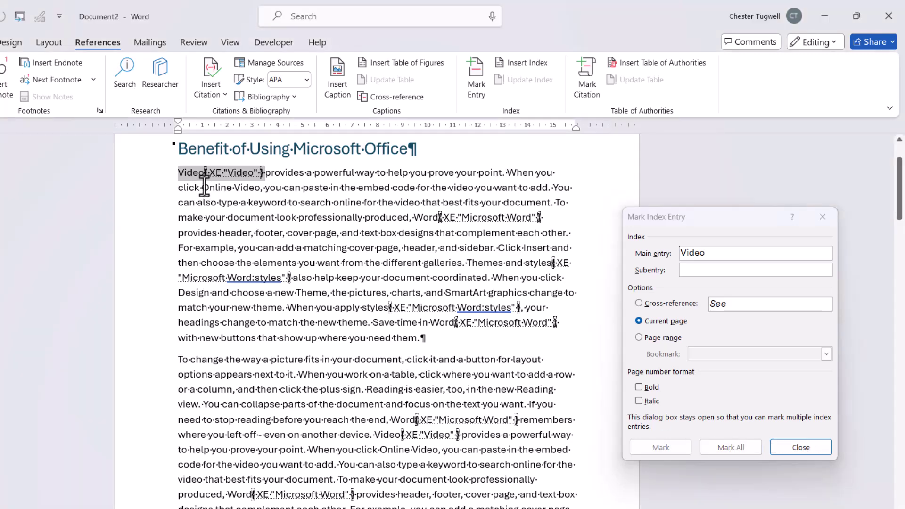
left_click_drag(203, 188, 260, 187)
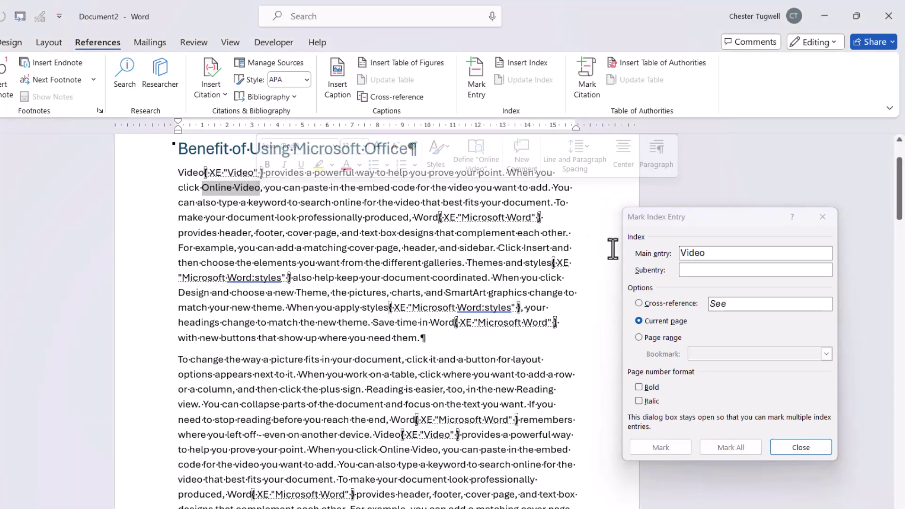
left_click(730, 251)
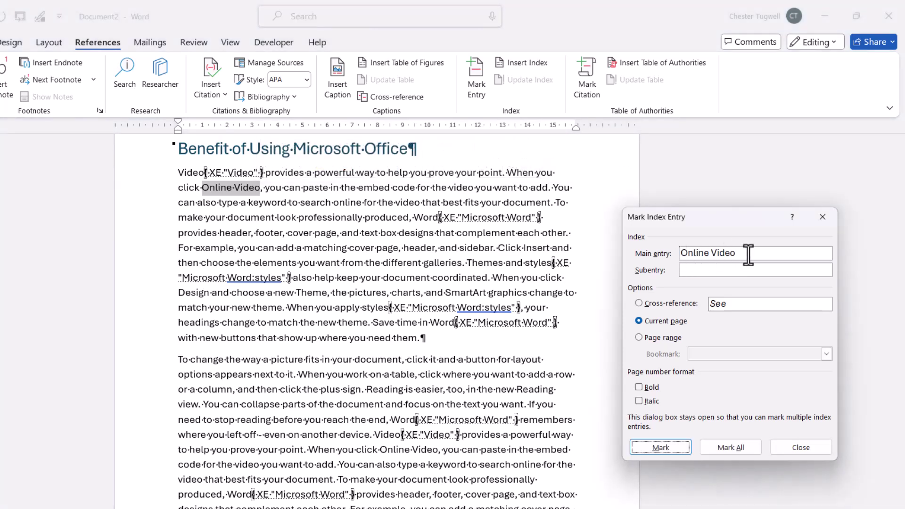
left_click(639, 303)
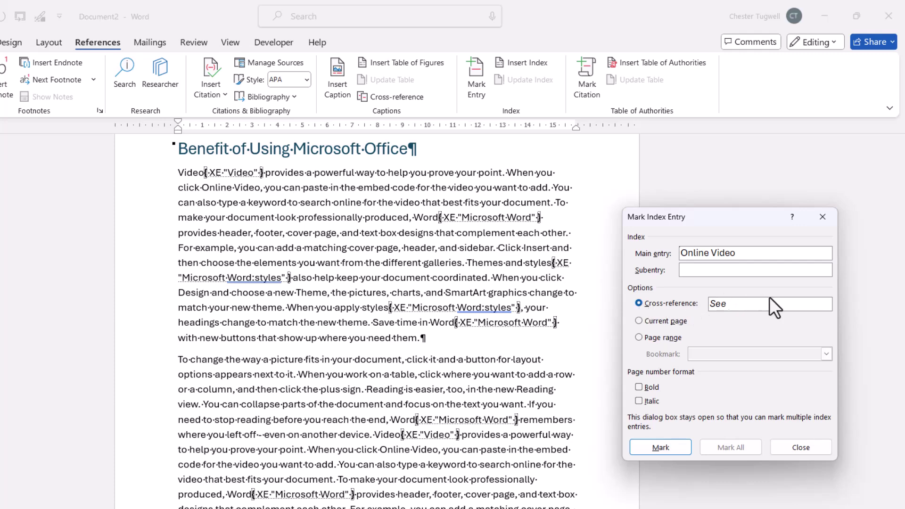
type("Video")
left_click(686, 448)
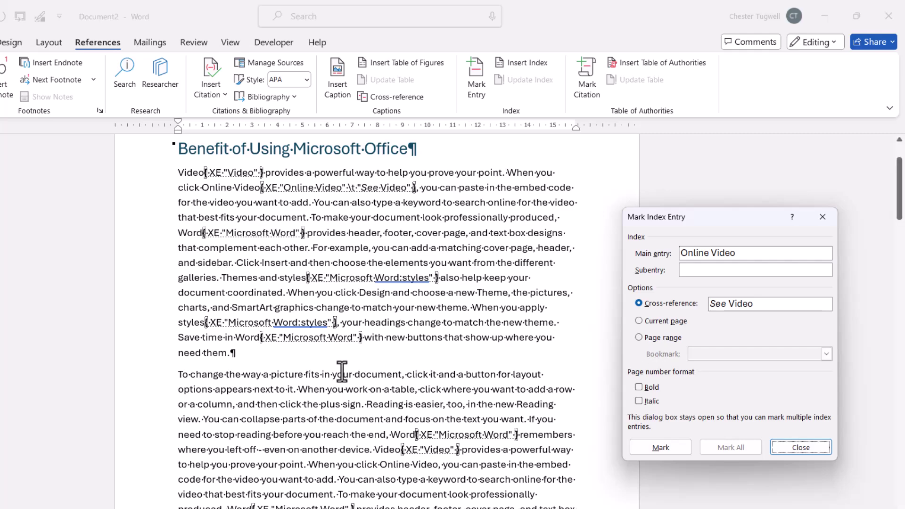
Step: Select the passage from the start of the Video paragraph across the page break onto the next page
scroll(377, 371, "down", 3)
scroll(377, 371, "down", 15)
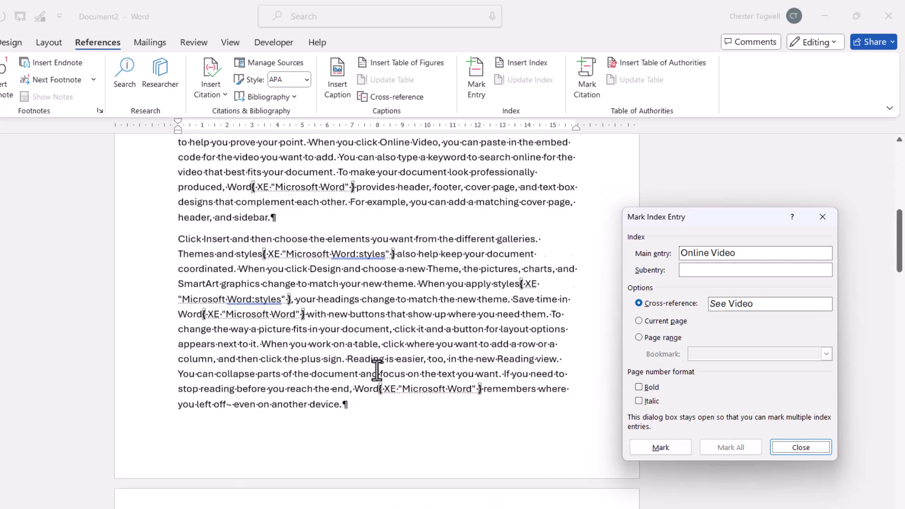
scroll(378, 371, "down", 10)
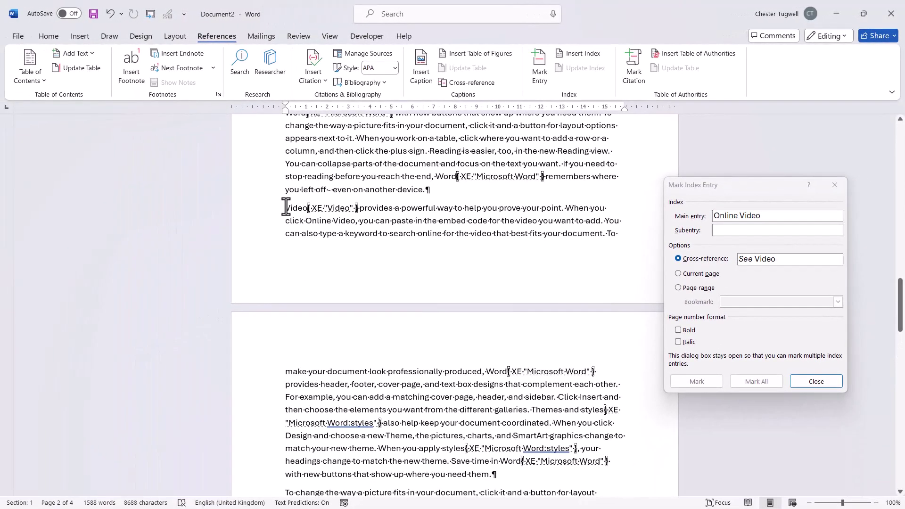
left_click_drag(287, 207, 522, 472)
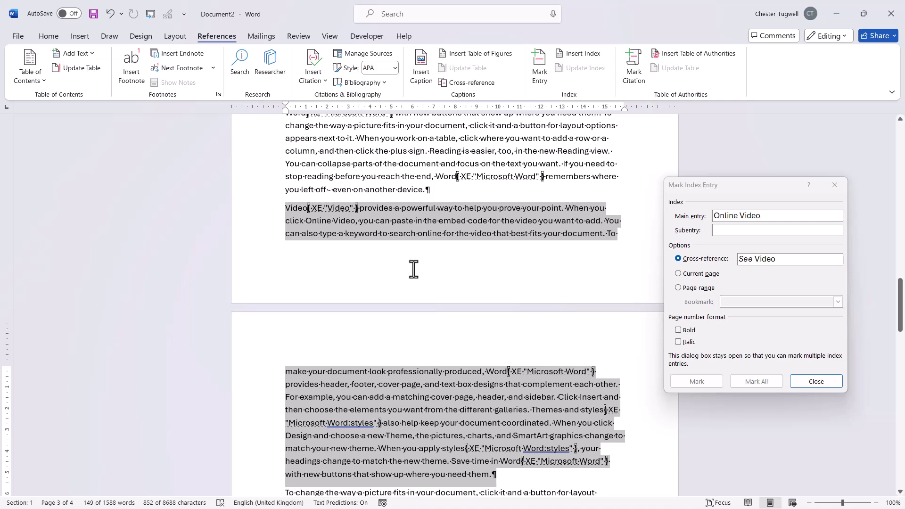
Step: Add a bookmark named 'EmbeddingVideo' (no space) covering the selected passage
left_click(80, 36)
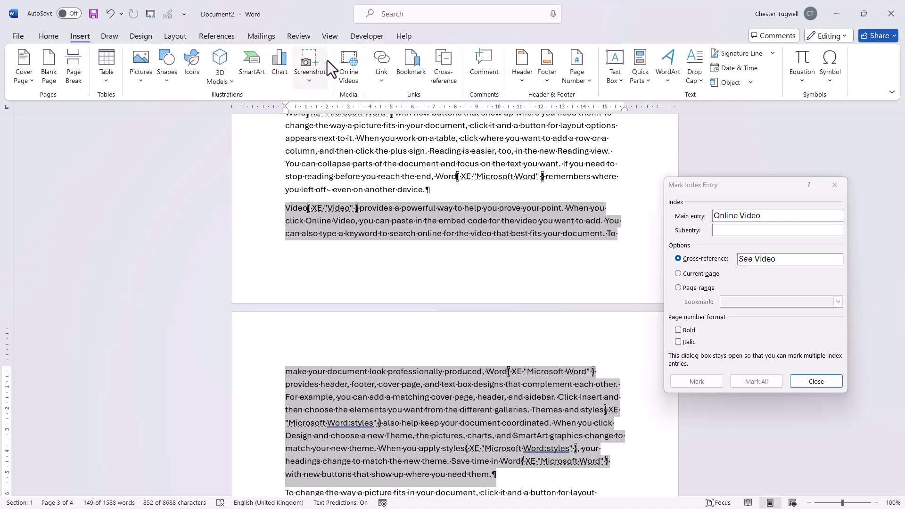
left_click(400, 66)
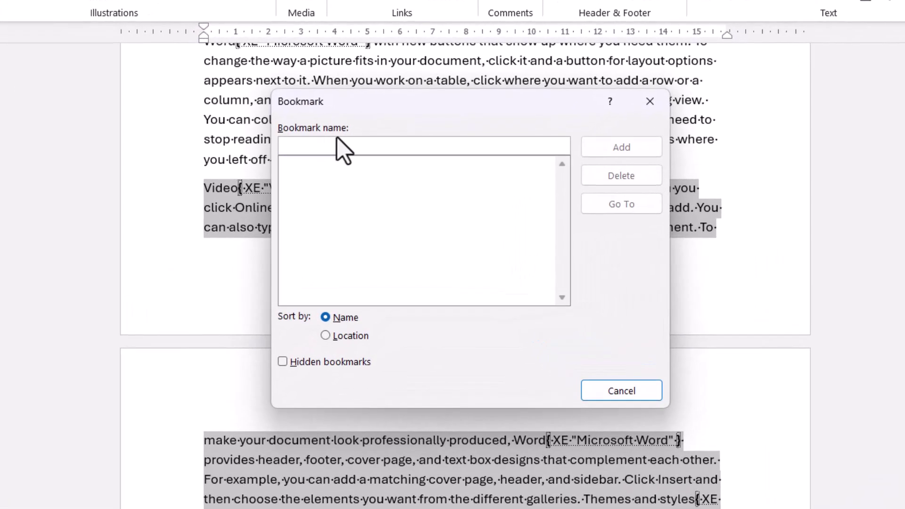
type("Em")
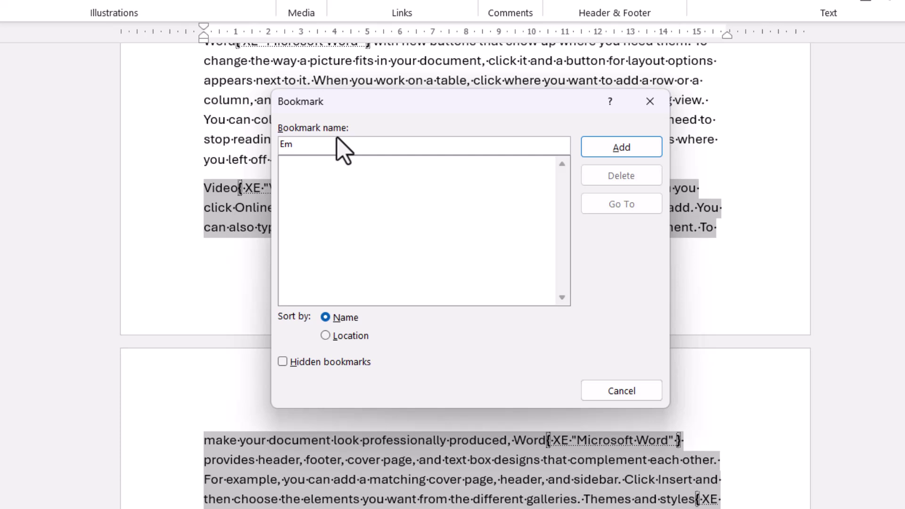
type("bedding V")
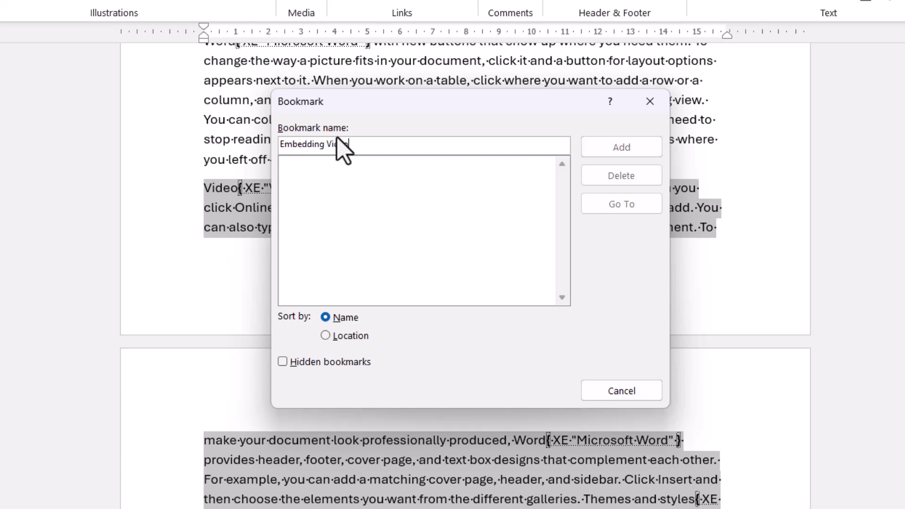
type("ideo")
left_click(329, 145)
key("BackSpace")
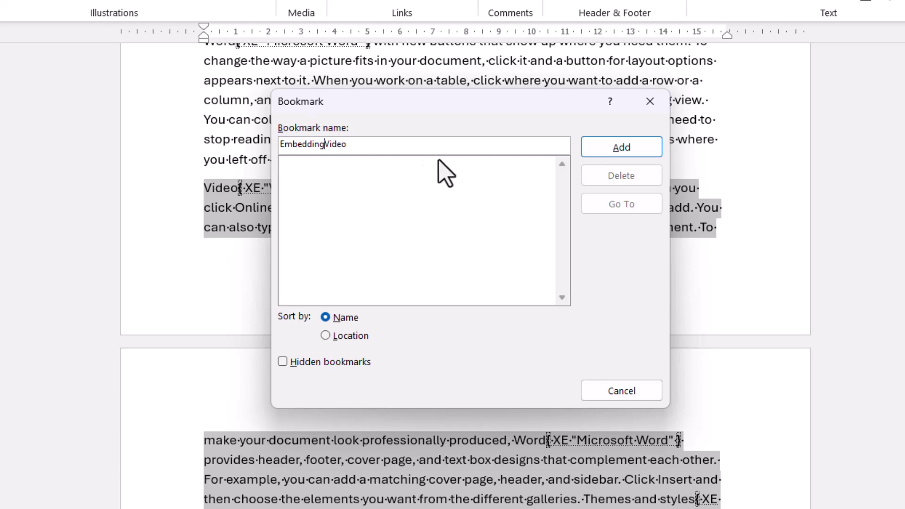
left_click(614, 146)
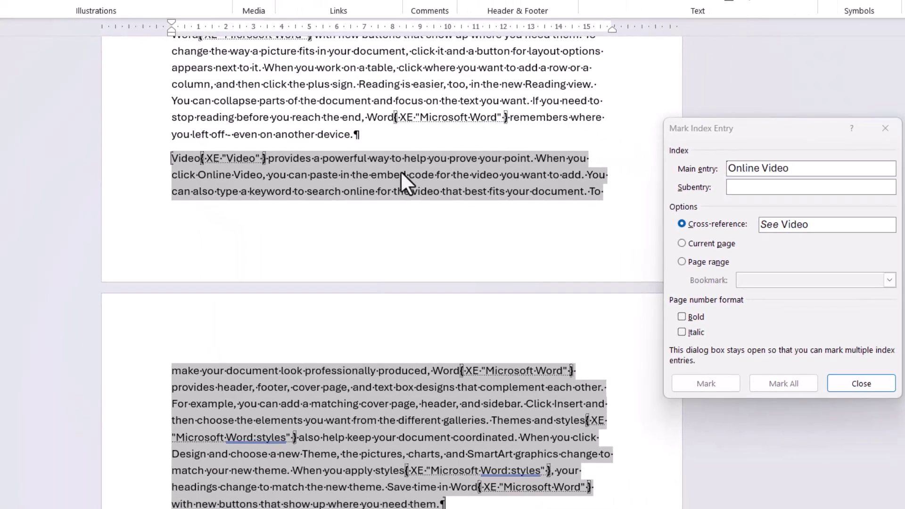
Step: Mark an 'Embedding Video' index entry spanning the EmbeddingVideo bookmark's page range, then close the dialog
left_click(472, 203)
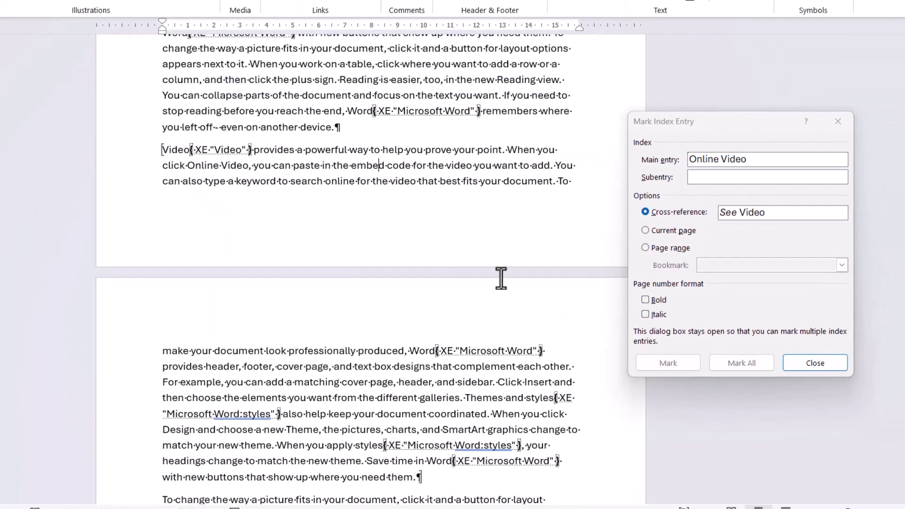
left_click(753, 159)
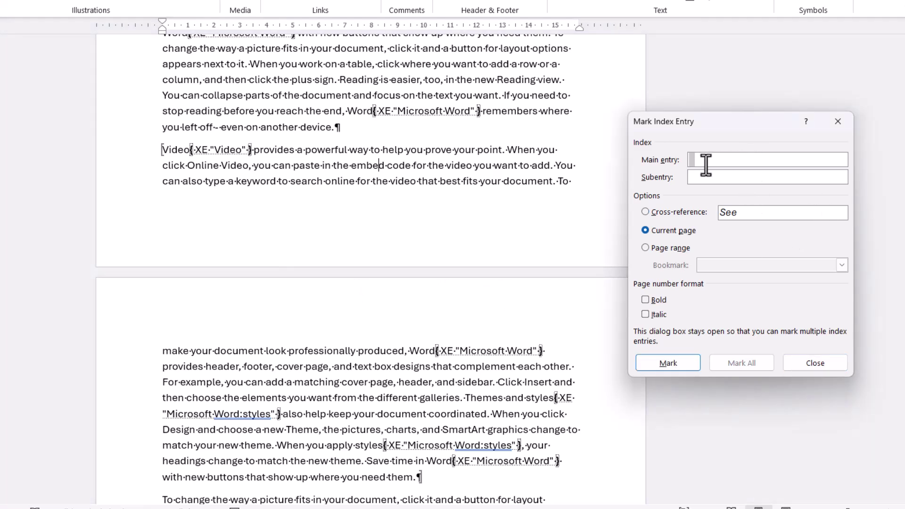
type("Embedding Video")
left_click(646, 248)
left_click(841, 265)
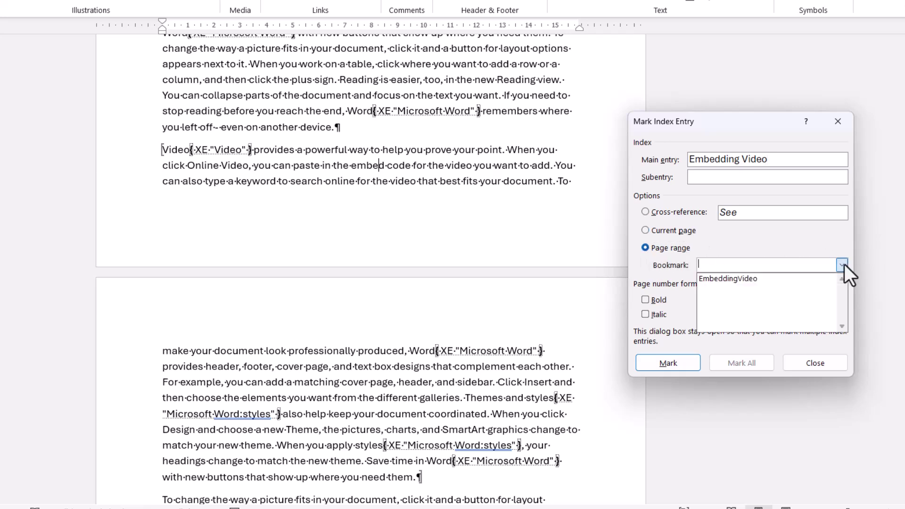
left_click(760, 278)
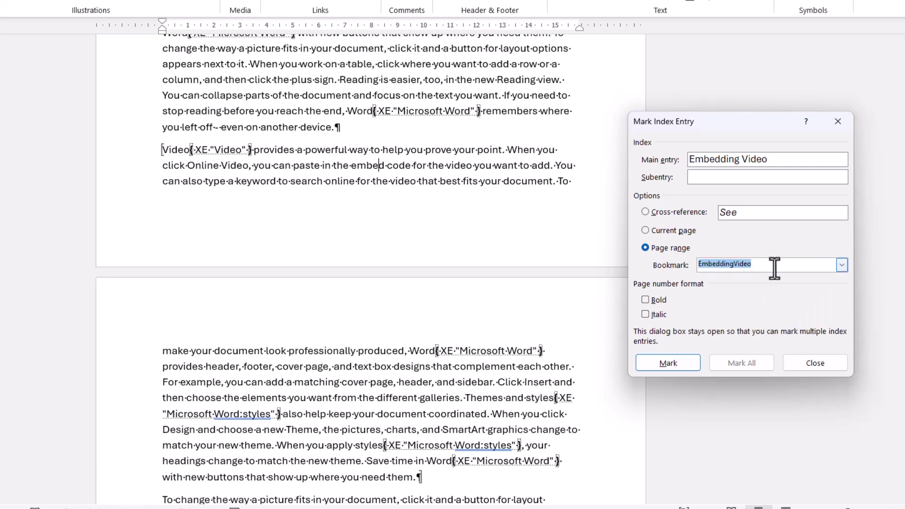
left_click(680, 357)
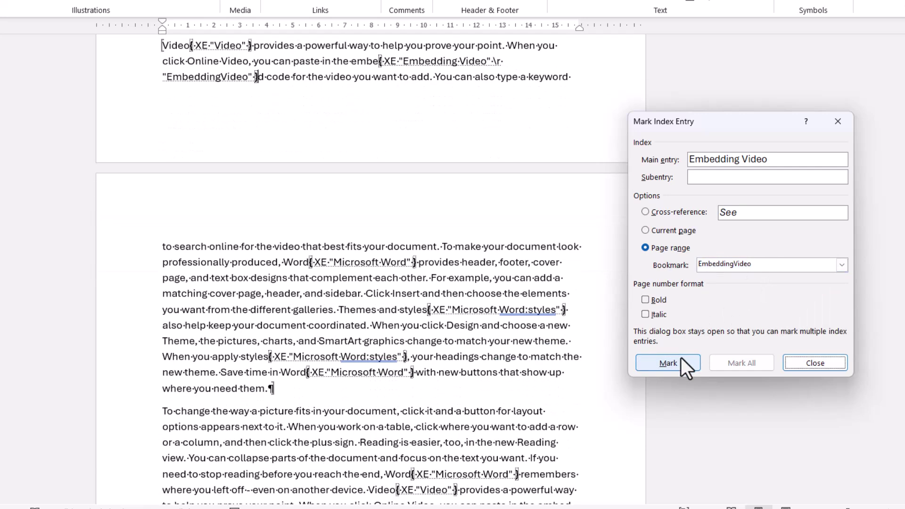
left_click(815, 362)
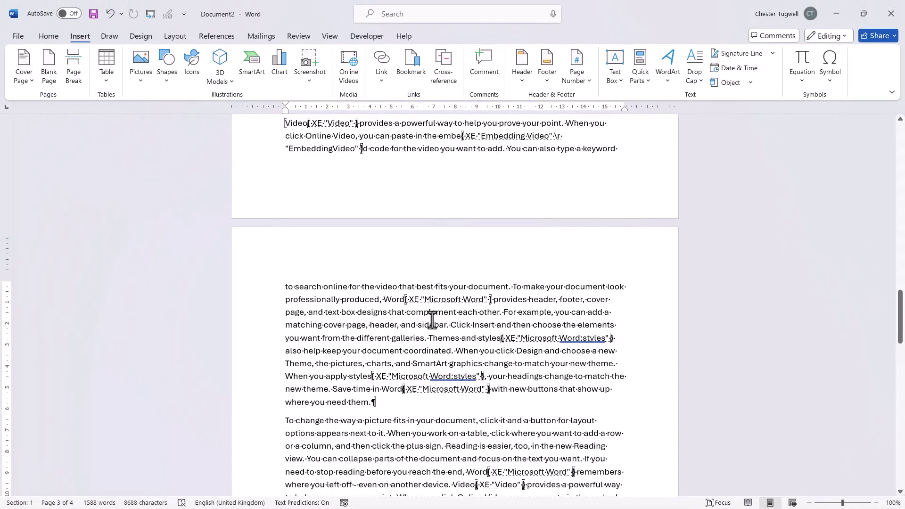
Step: Add an 'Index' heading in Heading 2 style at the end of the document, followed by an empty paragraph
key("ctrl+End")
type("Inde")
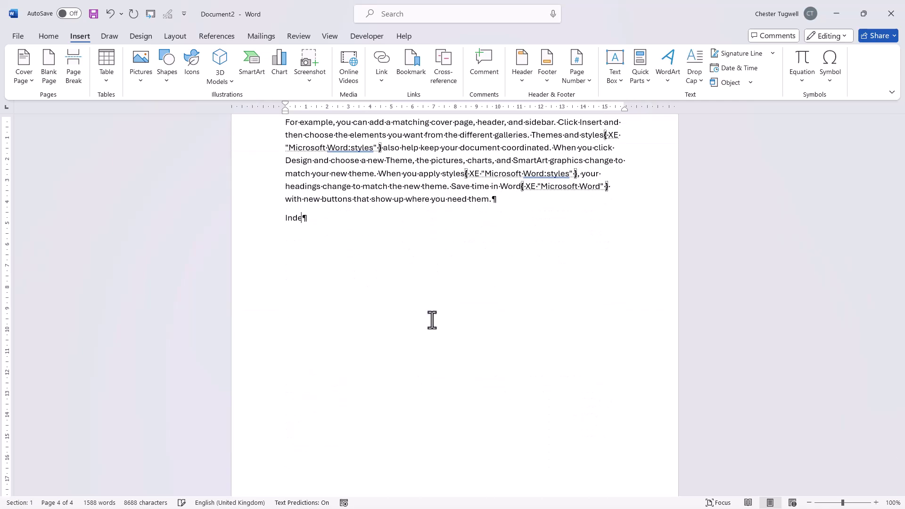
type("o")
key("BackSpace")
type("x")
left_click(61, 40)
left_click(608, 71)
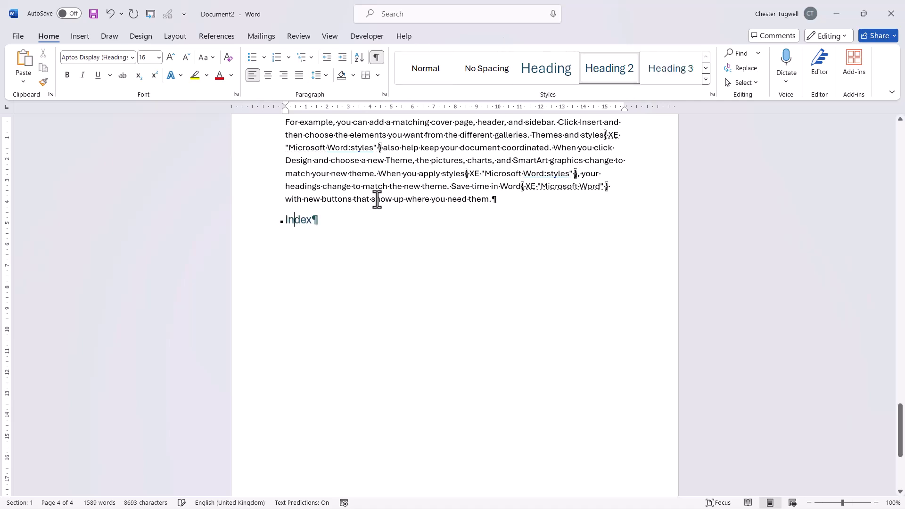
left_click(331, 220)
key("Return")
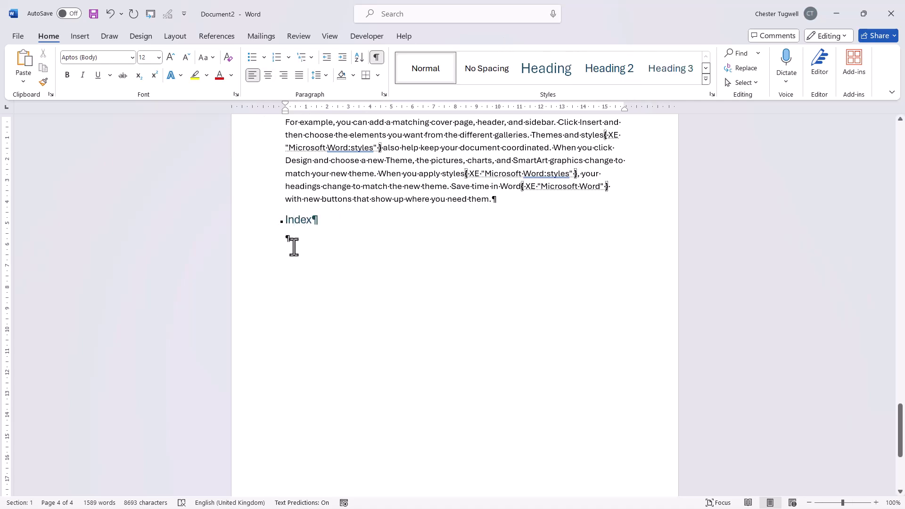
Step: Set the index to 1 column with right-aligned page numbers and the From template format
left_click(220, 37)
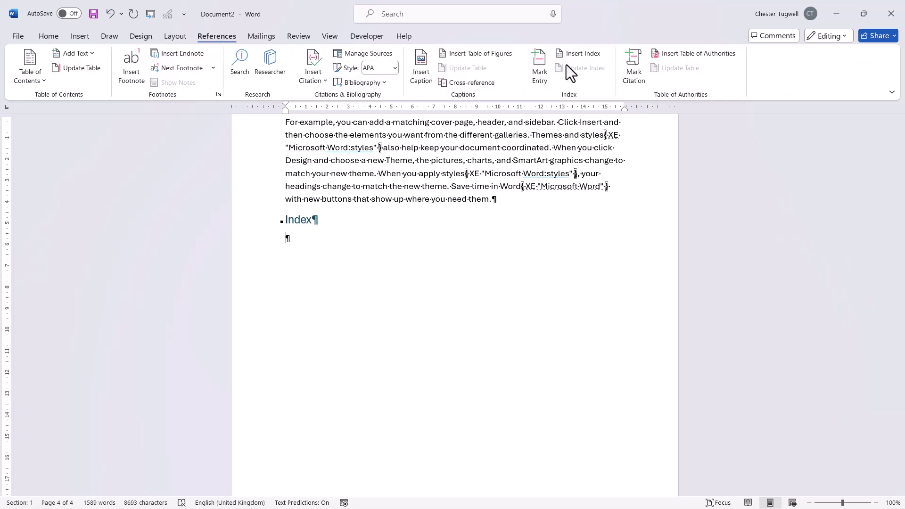
left_click(579, 53)
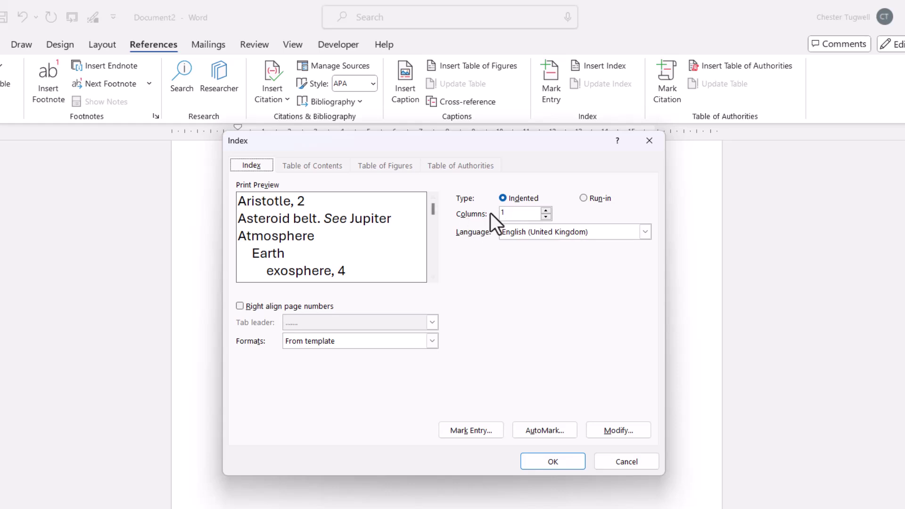
left_click(546, 210)
left_click(545, 217)
left_click(239, 305)
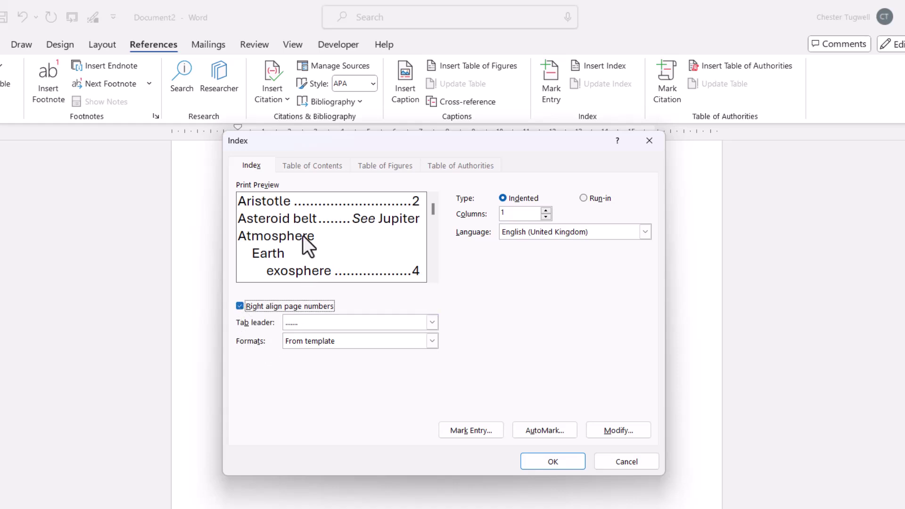
left_click(432, 340)
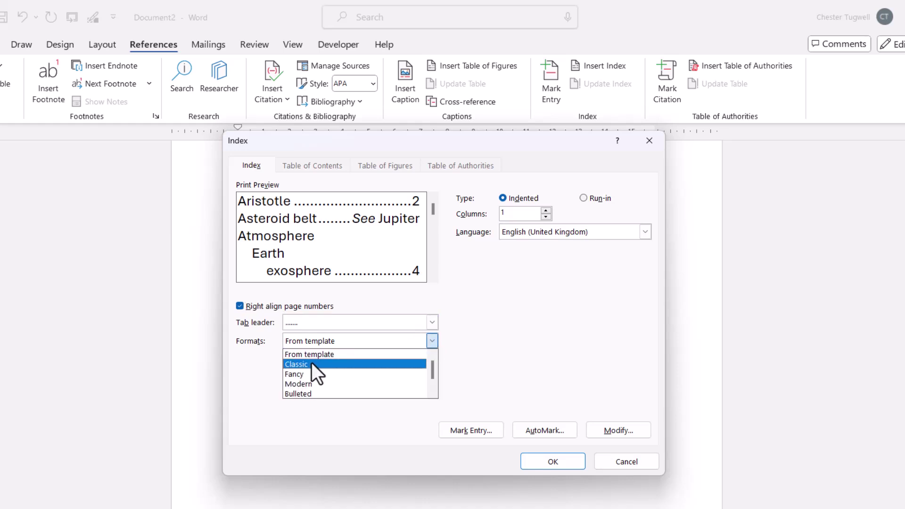
left_click(311, 365)
left_click(432, 340)
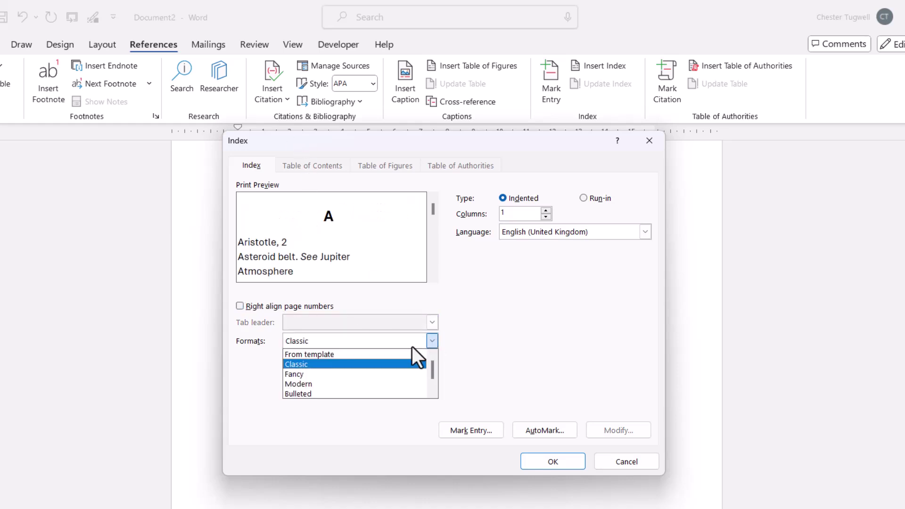
left_click(375, 354)
left_click(239, 306)
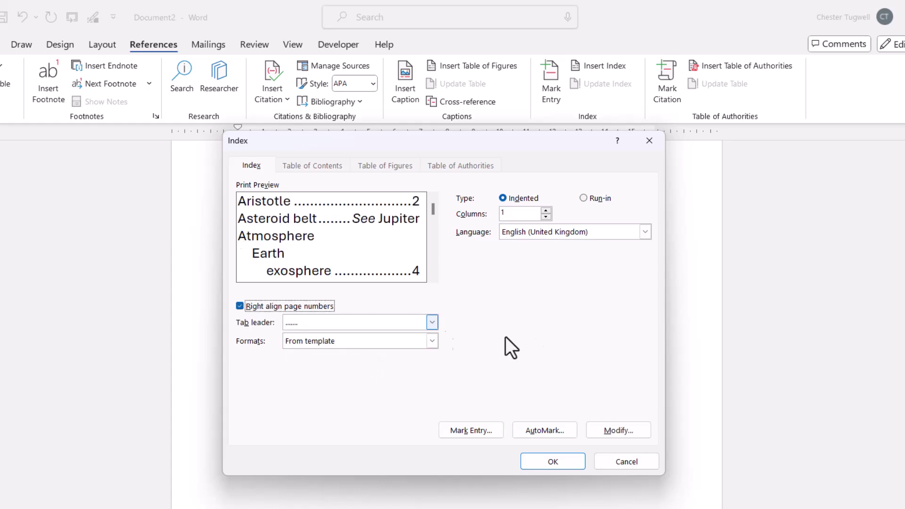
Step: Insert the generated index below the Index heading with these settings
left_click(565, 462)
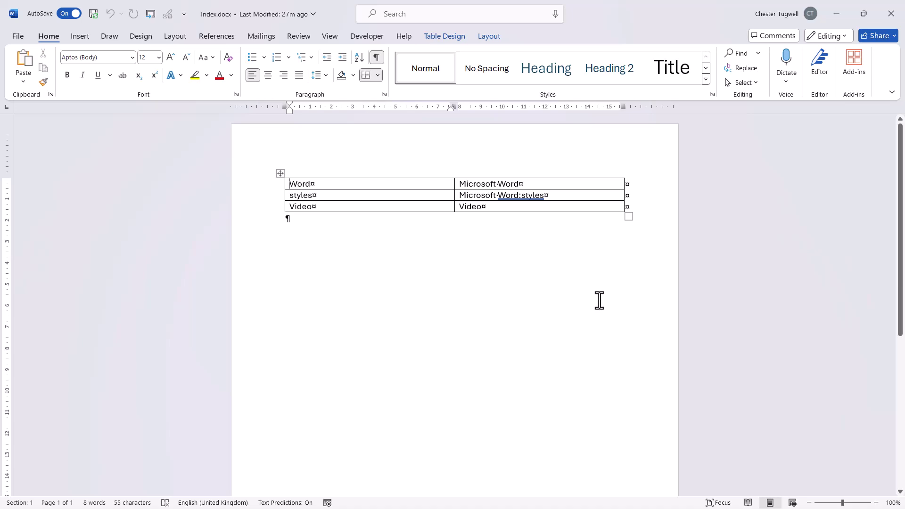
Step: Open the table insertion options and close them without inserting a table
left_click(76, 36)
left_click(104, 77)
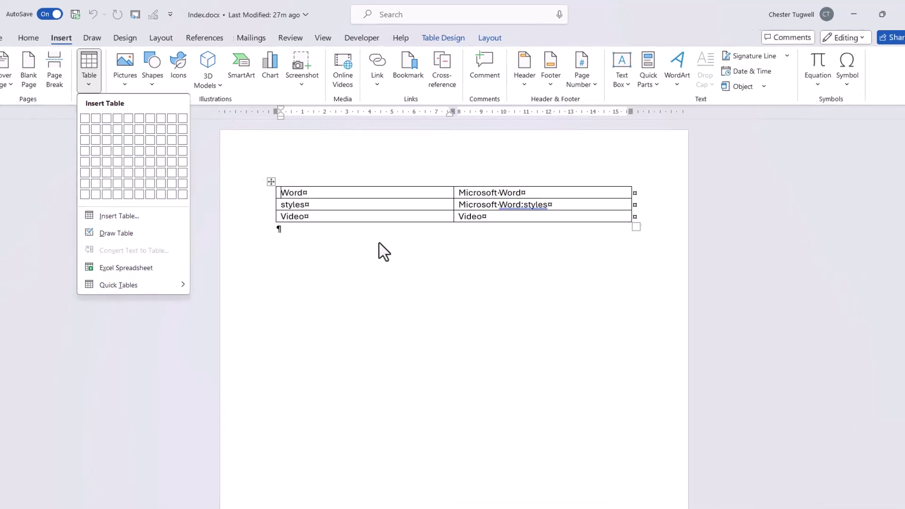
left_click(379, 242)
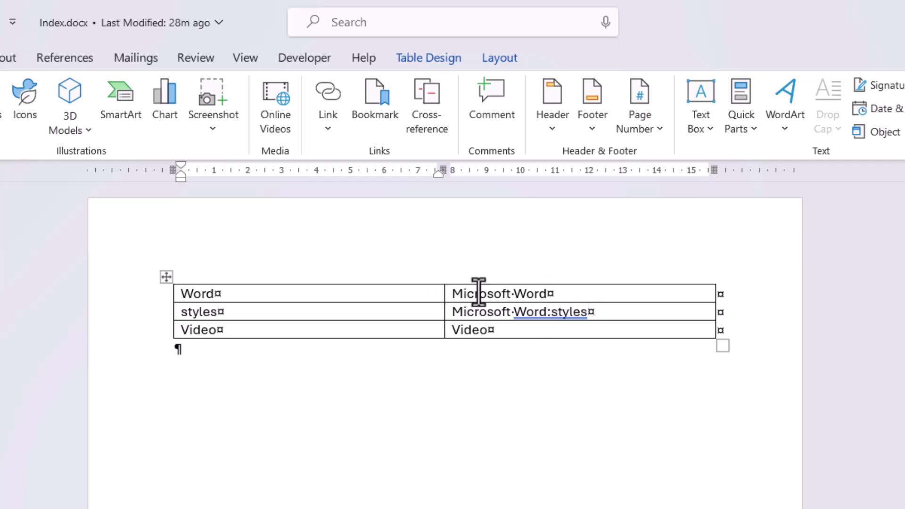
Step: Inspect the 'Microsoft Word:styles' entry in the Index.docx concordance table
left_click_drag(514, 311, 585, 320)
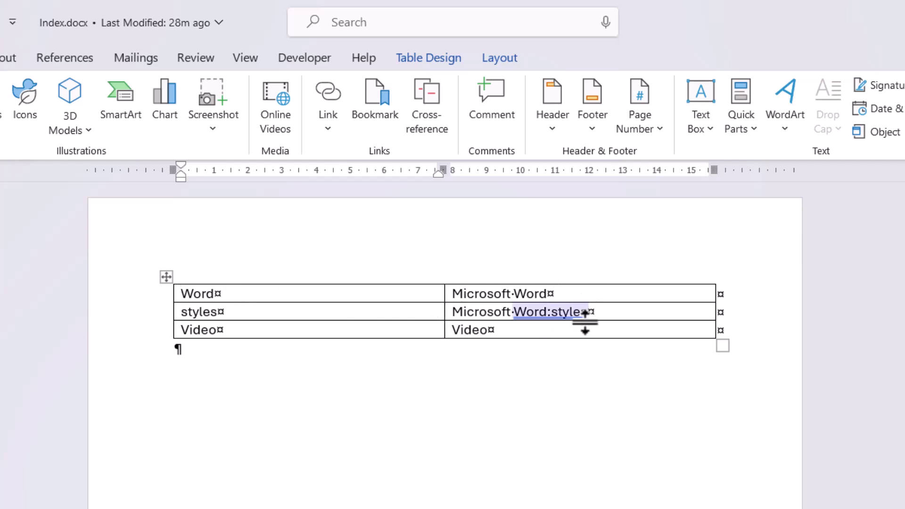
left_click(500, 294)
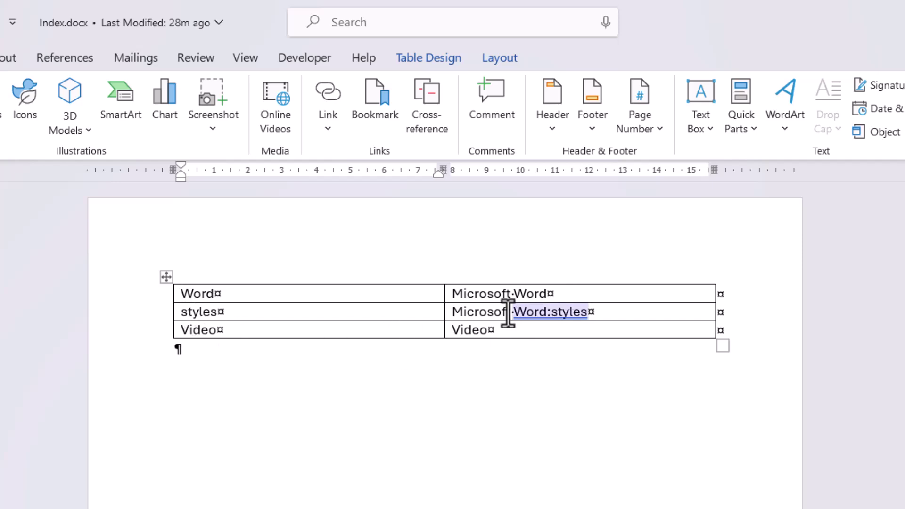
left_click(546, 315)
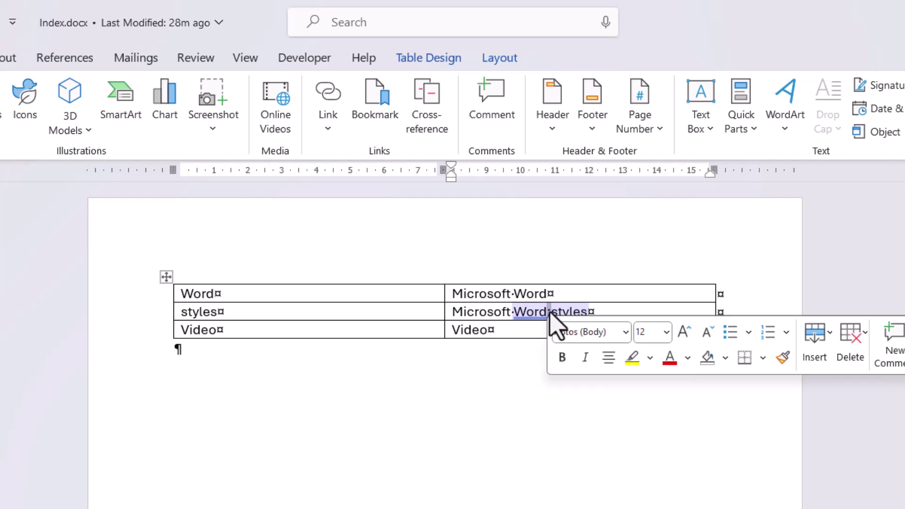
left_click(517, 398)
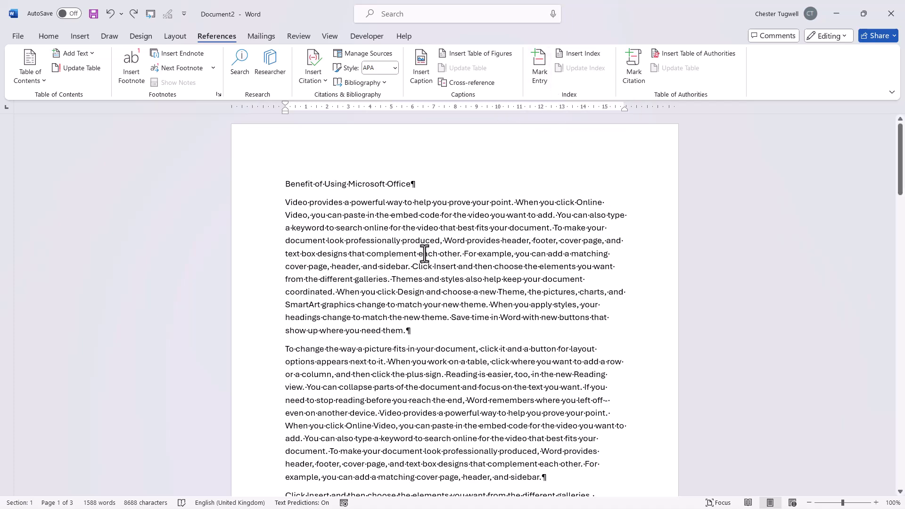
Step: At the end of the document, type the heading 'Index' followed by an empty paragraph
scroll(455, 303, "down", 3)
scroll(455, 304, "down", 10)
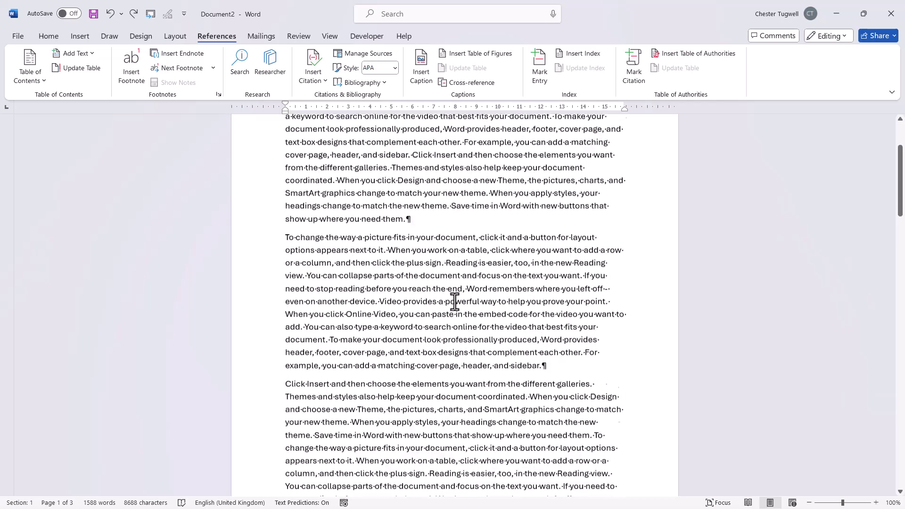
scroll(454, 302, "down", 10)
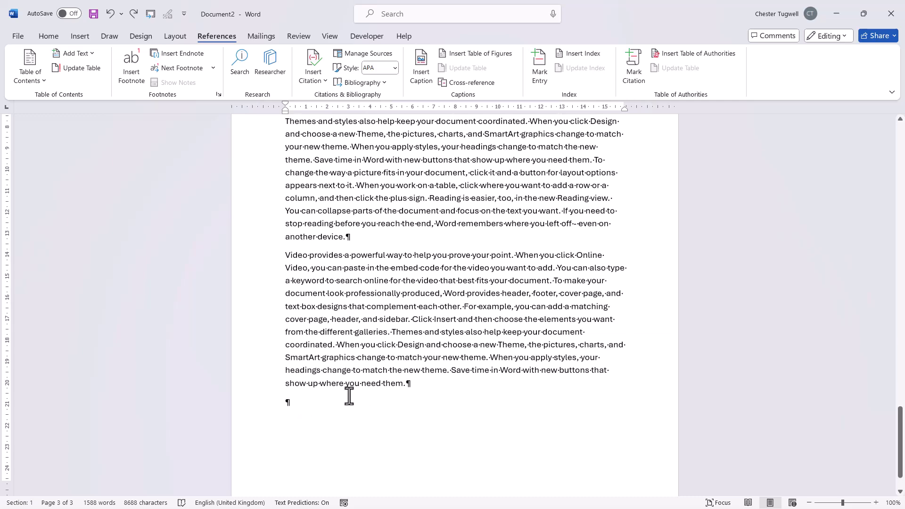
type("Index")
key("Return")
Step: AutoMark index entries using the Index.docx concordance file on SDXC (H:)
left_click(569, 55)
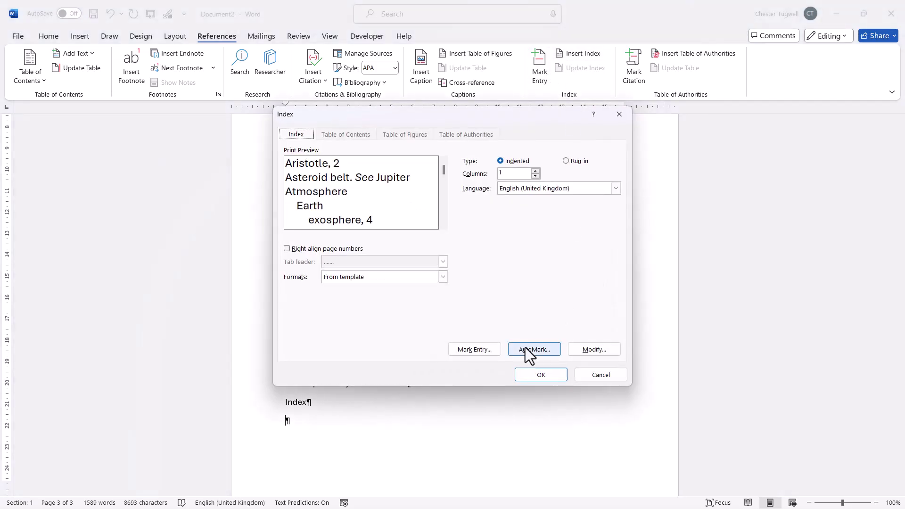
left_click(534, 349)
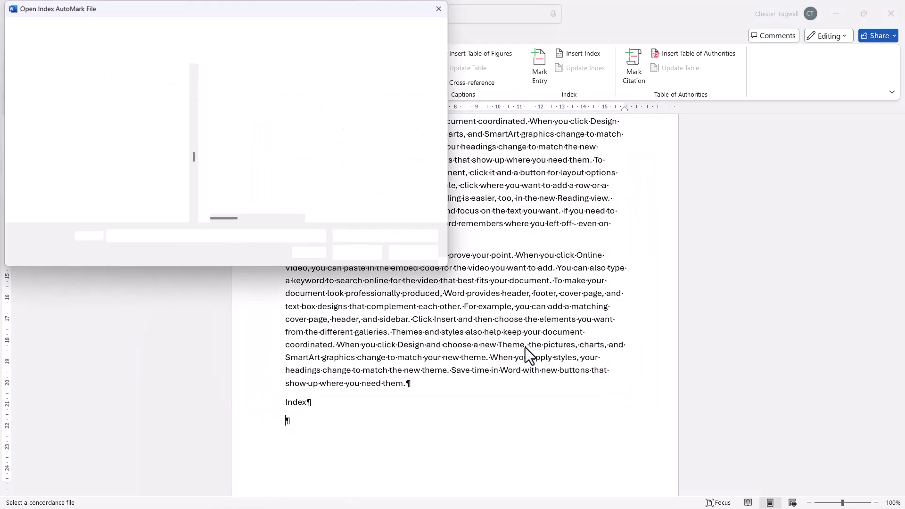
left_click_drag(195, 146, 194, 179)
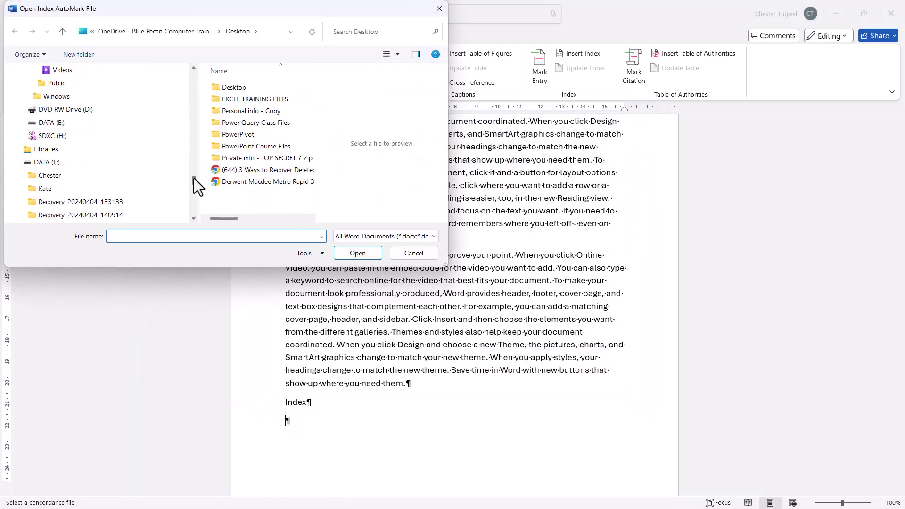
left_click(53, 136)
left_click(232, 136)
left_click(351, 256)
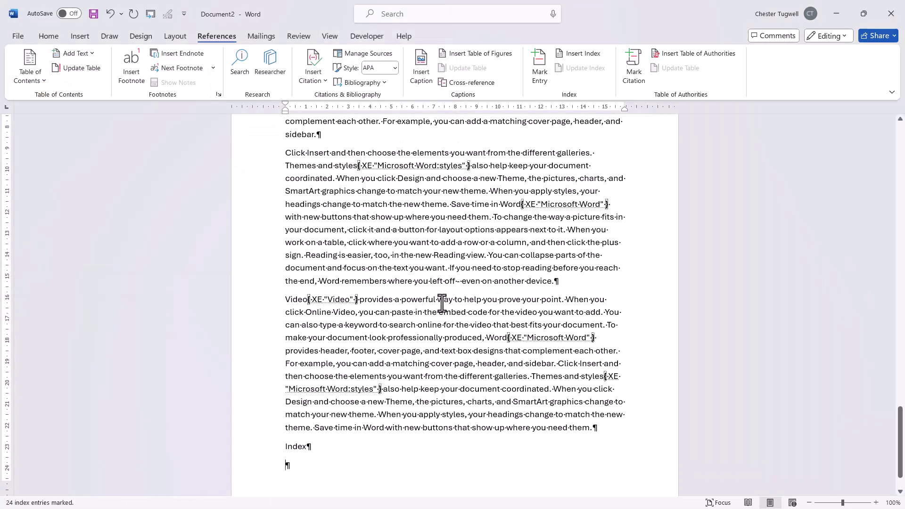
Step: Put the cursor in the empty last paragraph below the Index heading
scroll(471, 293, "up", 3)
scroll(499, 212, "up", 2)
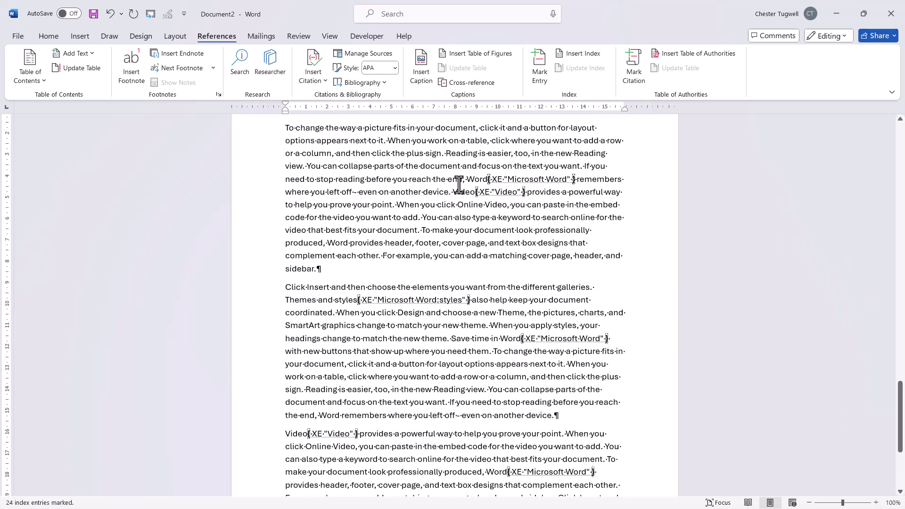
scroll(500, 212, "up", 3)
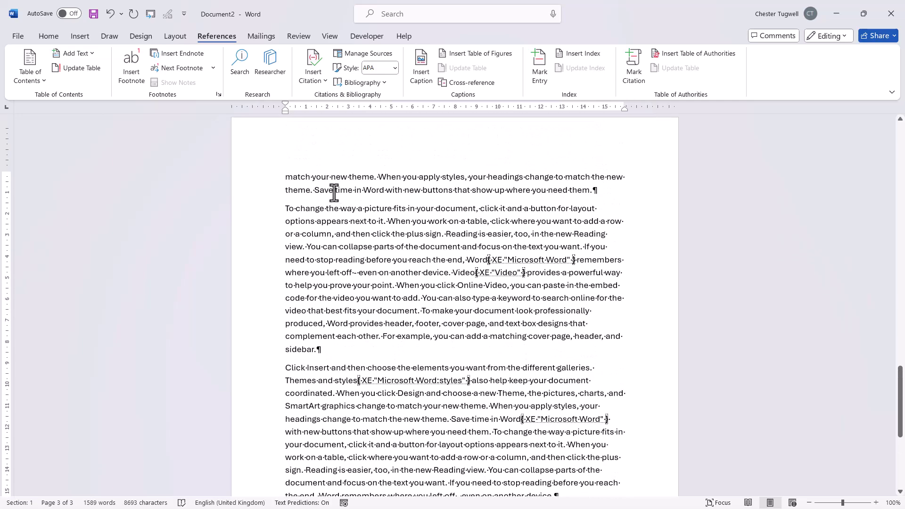
scroll(495, 305, "down", 10)
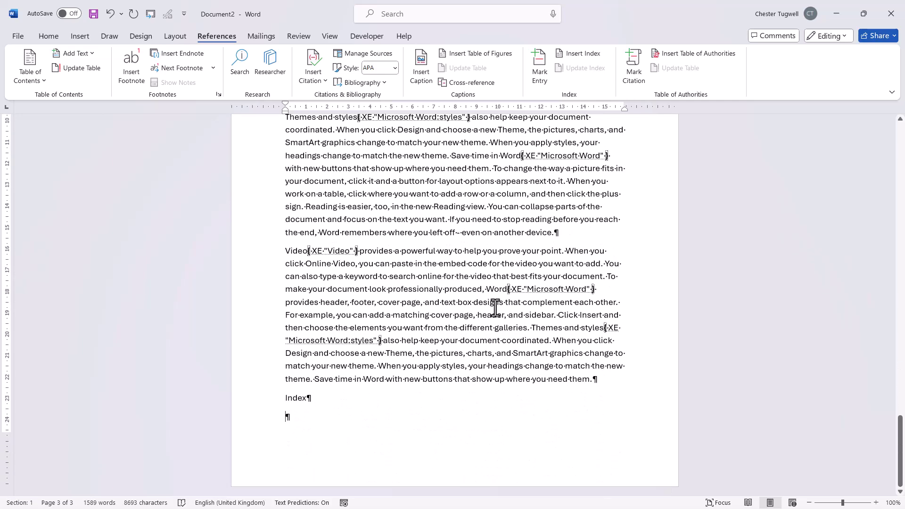
left_click(300, 416)
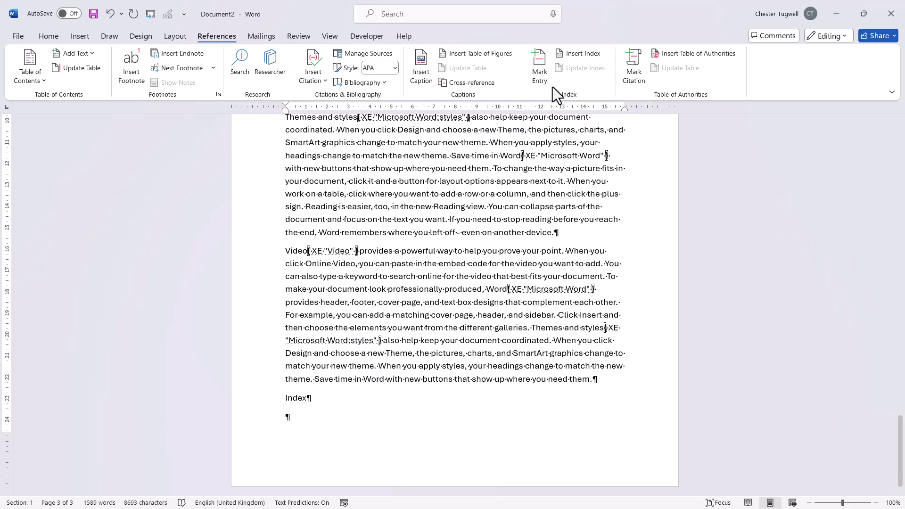
Step: Insert an indented, one-column index with right-aligned, dot-leader page numbers
left_click(576, 54)
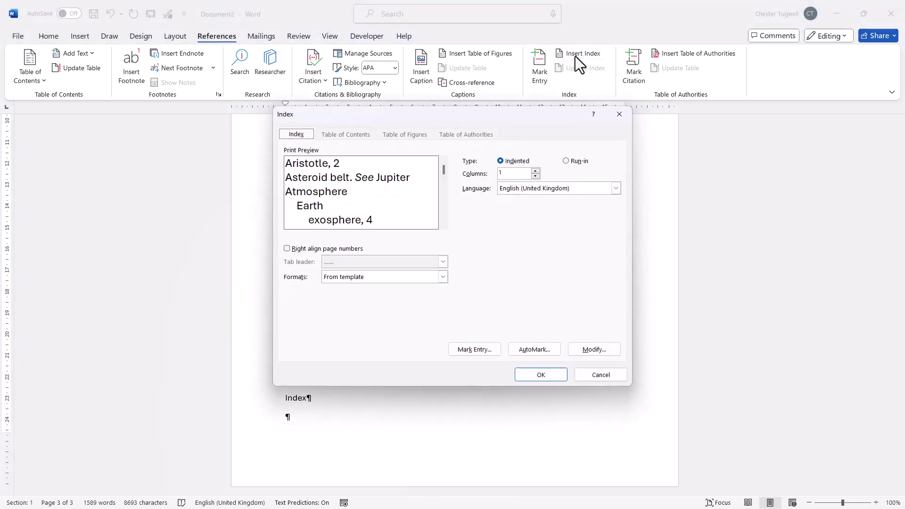
left_click(286, 249)
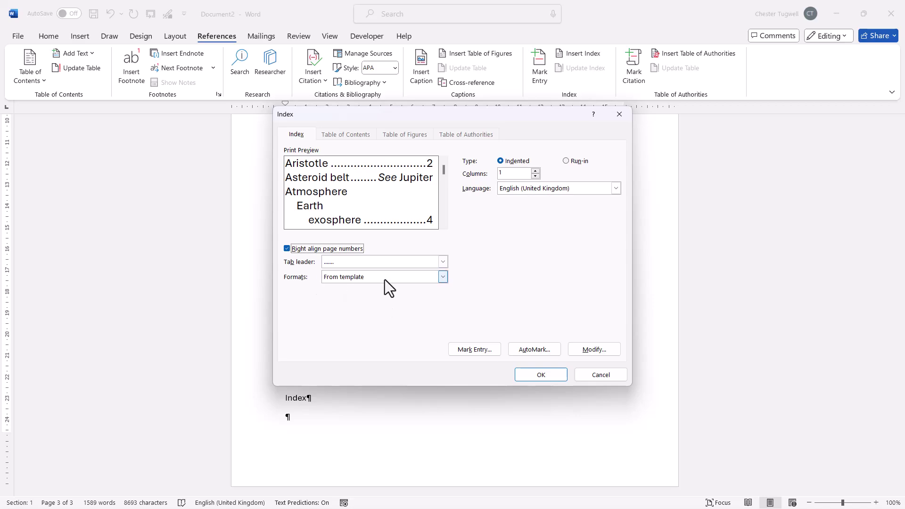
left_click(536, 376)
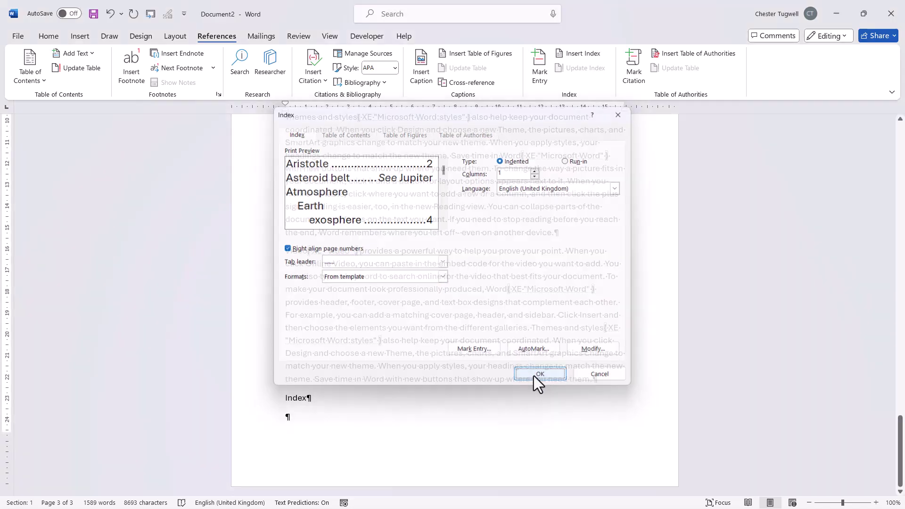